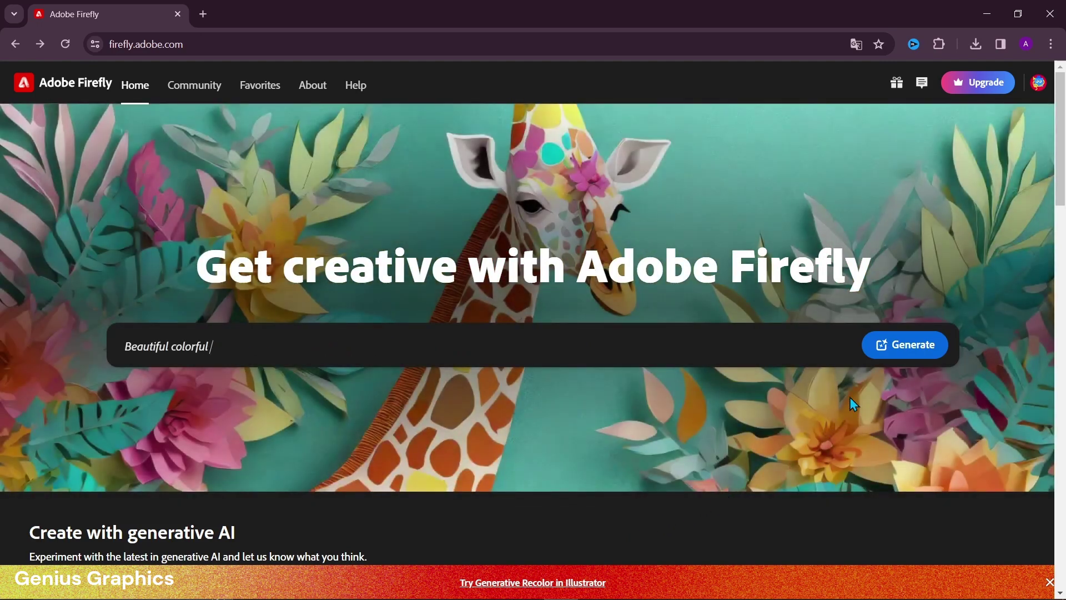
Open the text-to-image generator from the home page and set the aspect ratio to Landscape (4:3)
click(894, 350)
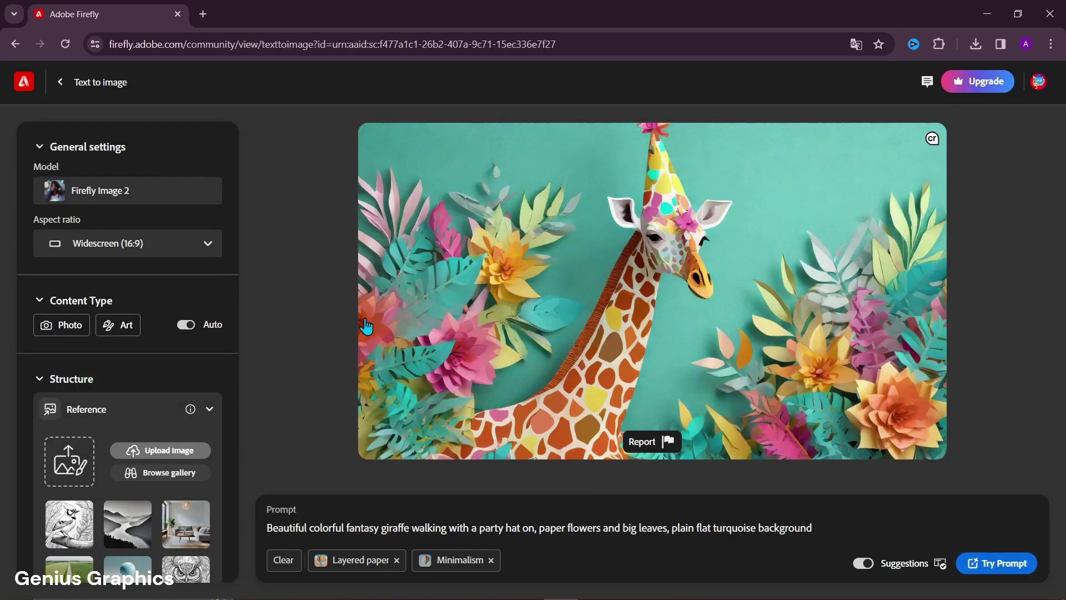
click(208, 248)
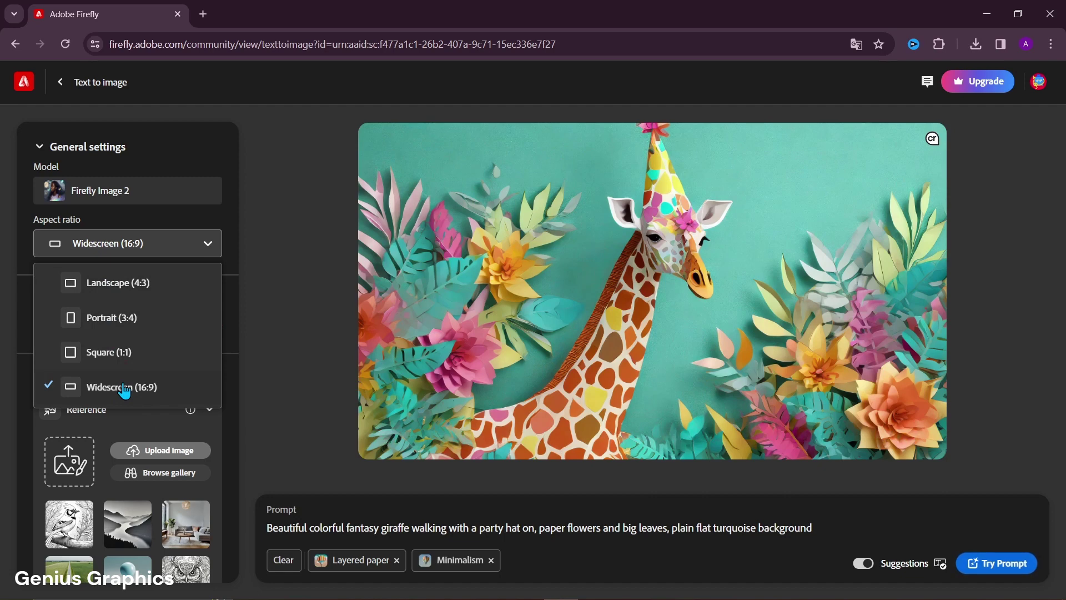
click(129, 286)
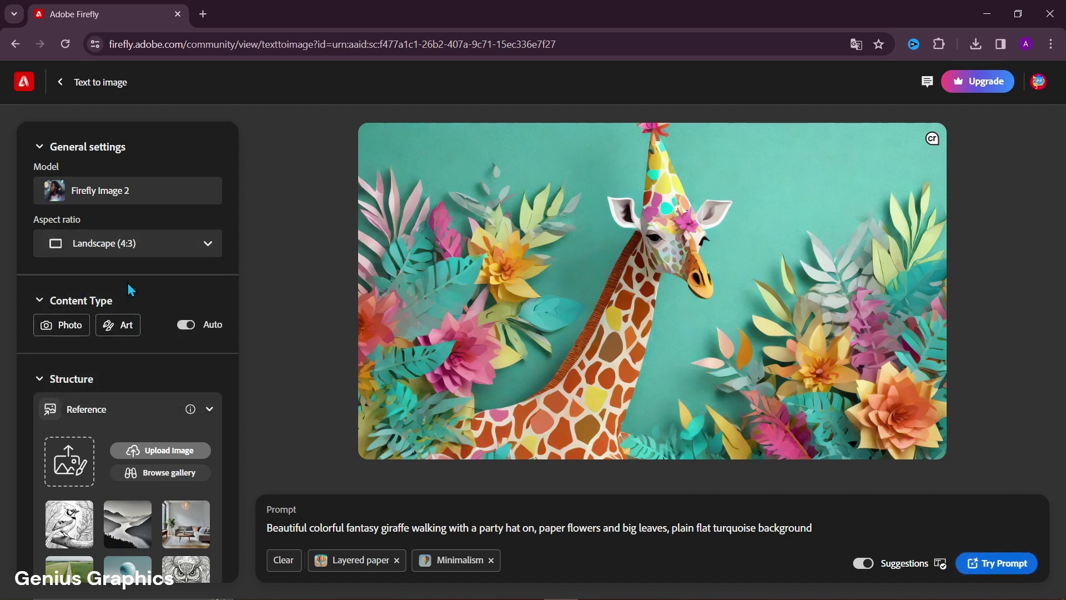
click(186, 328)
click(187, 328)
Replace the giraffe prompt with "An eagle with flame wing"
drag(814, 529, 262, 519)
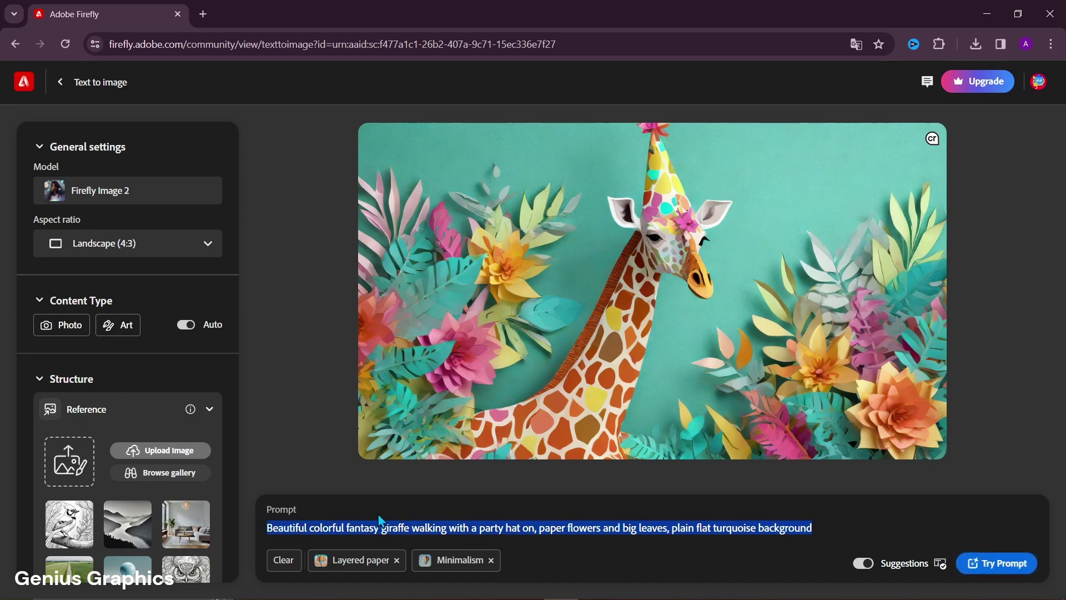
text(An eagle)
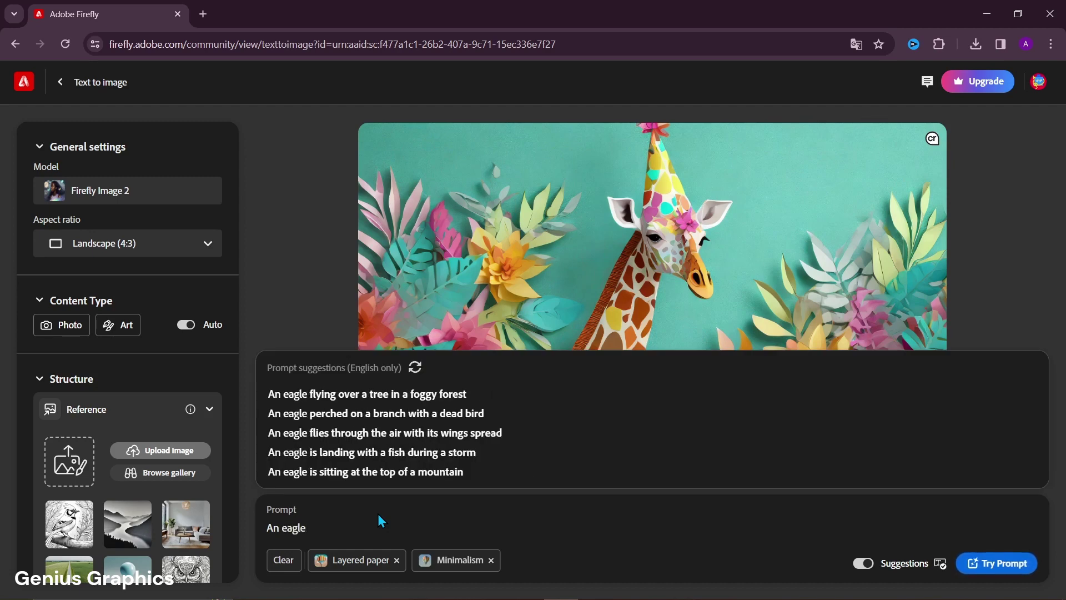
text( with flam)
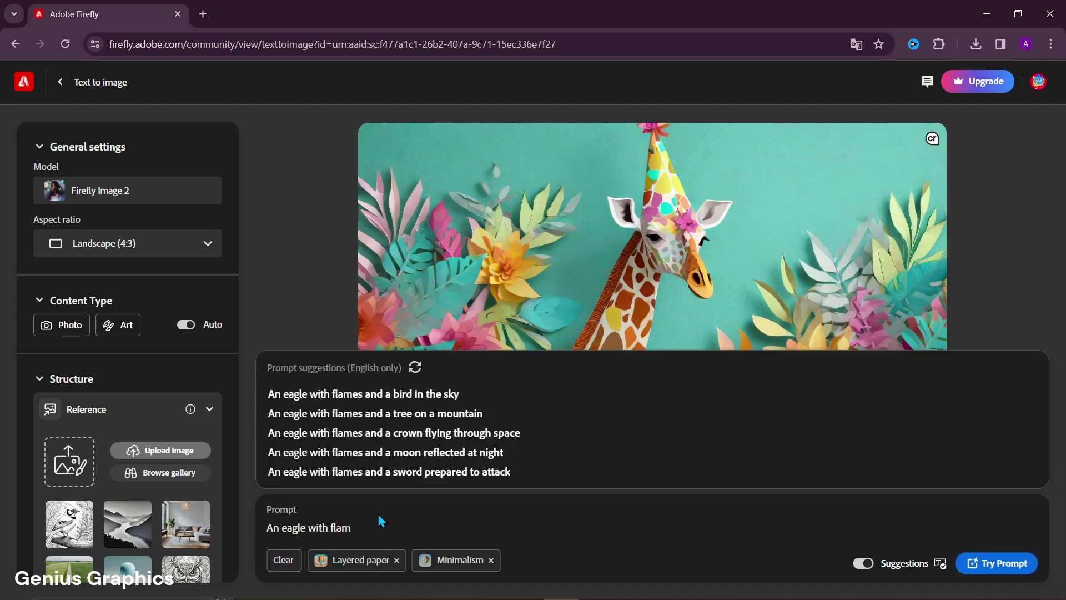
text(e )
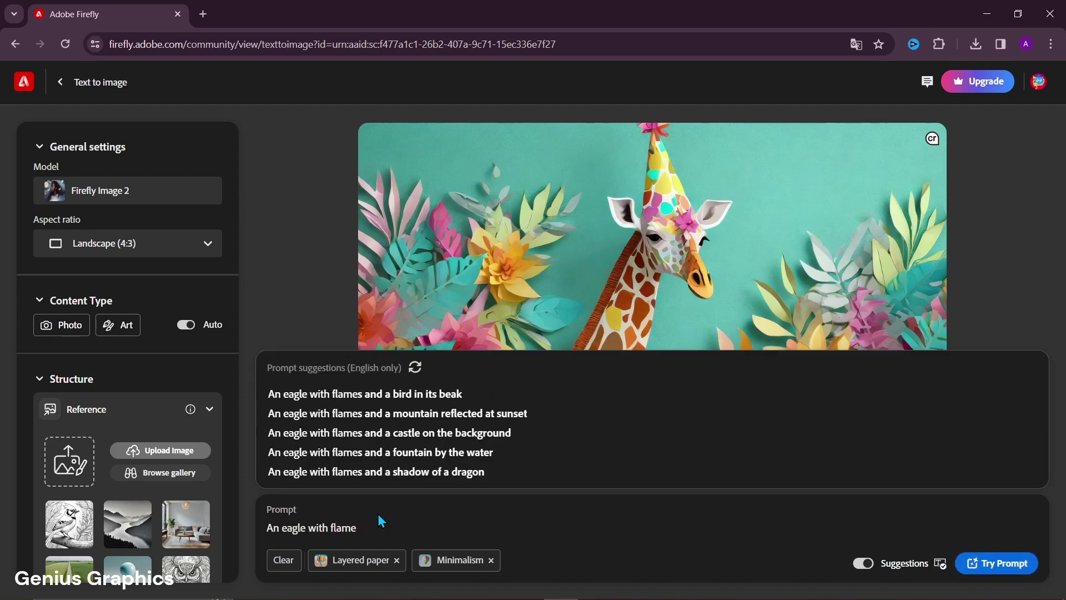
text(w)
key(BackSpace)
text(wings)
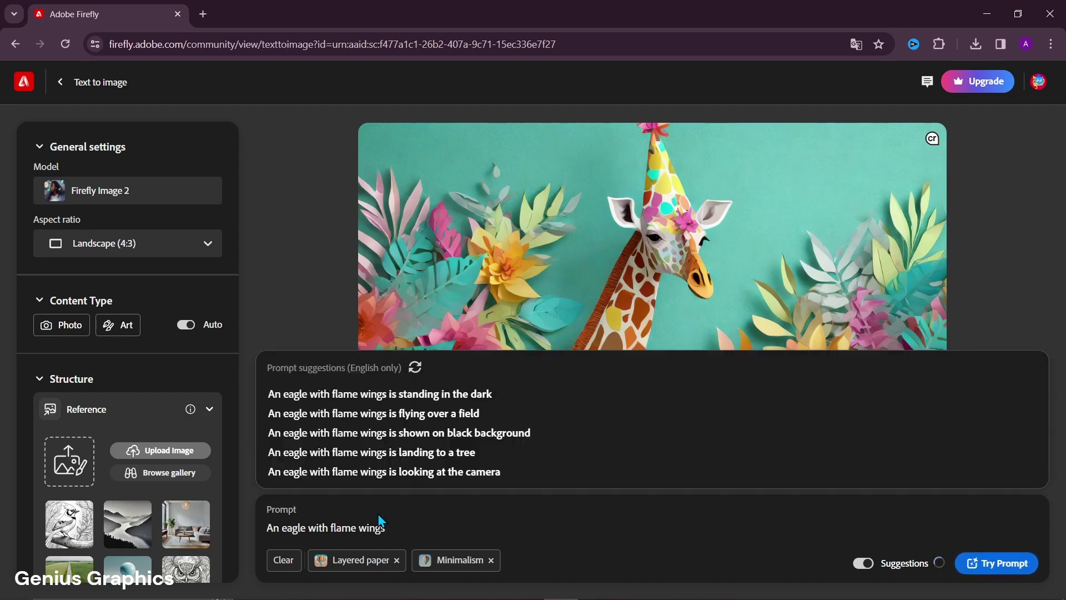
key(BackSpace)
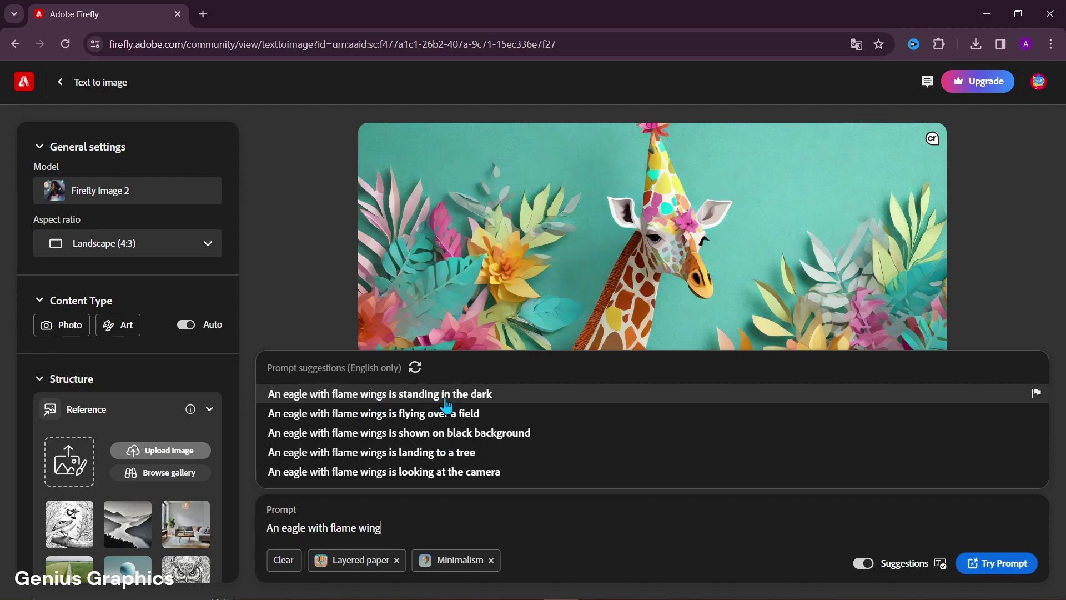
Use the prompt suggestions to build "An eagle with flame wings is standing in the dark; contrast photo of light rays and full moon at night"
click(446, 400)
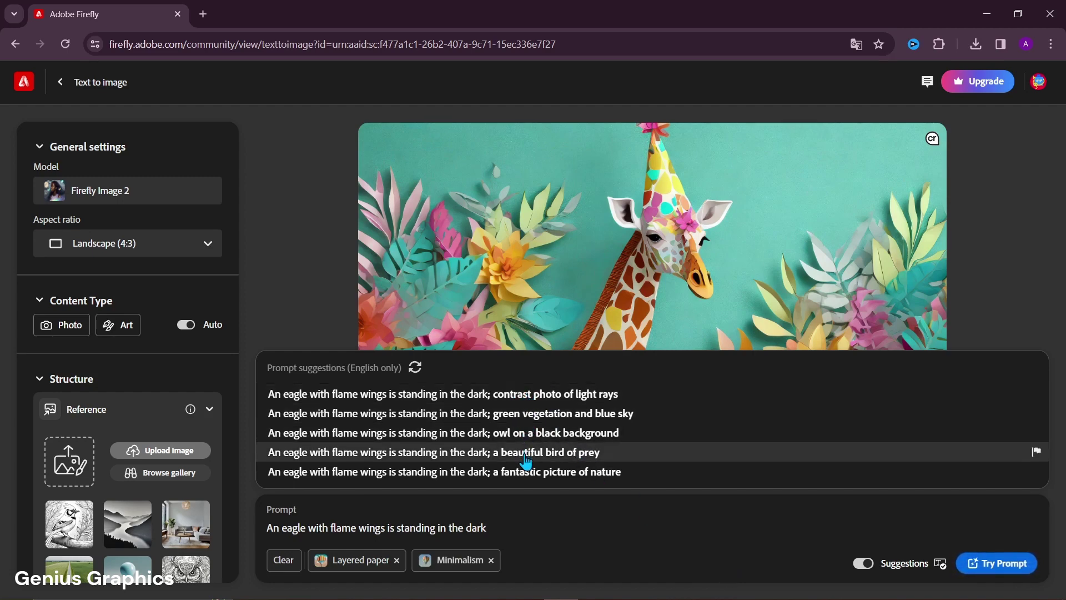
click(531, 396)
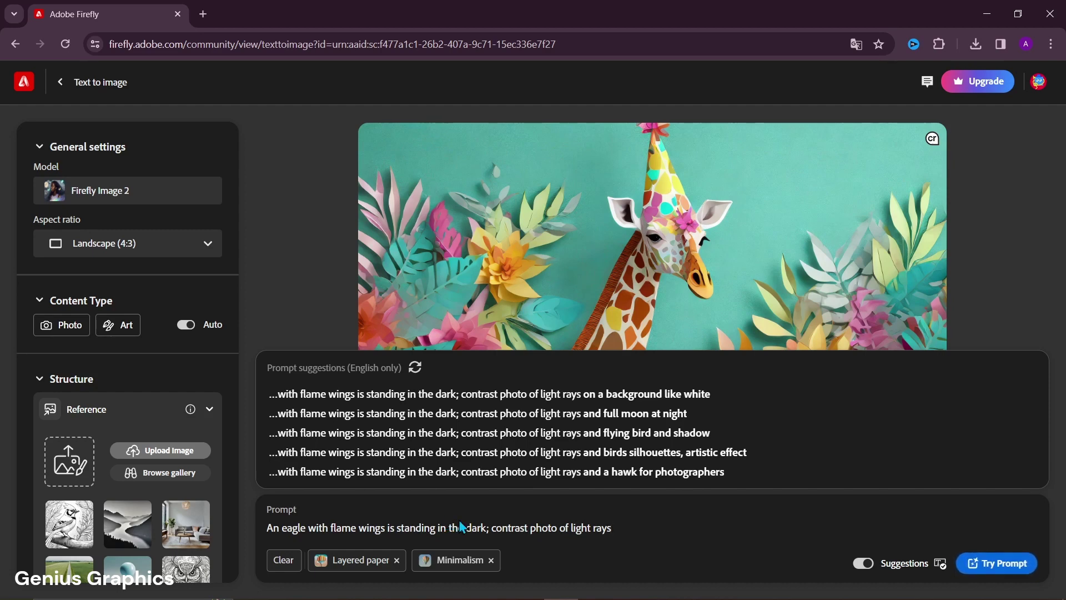
click(601, 421)
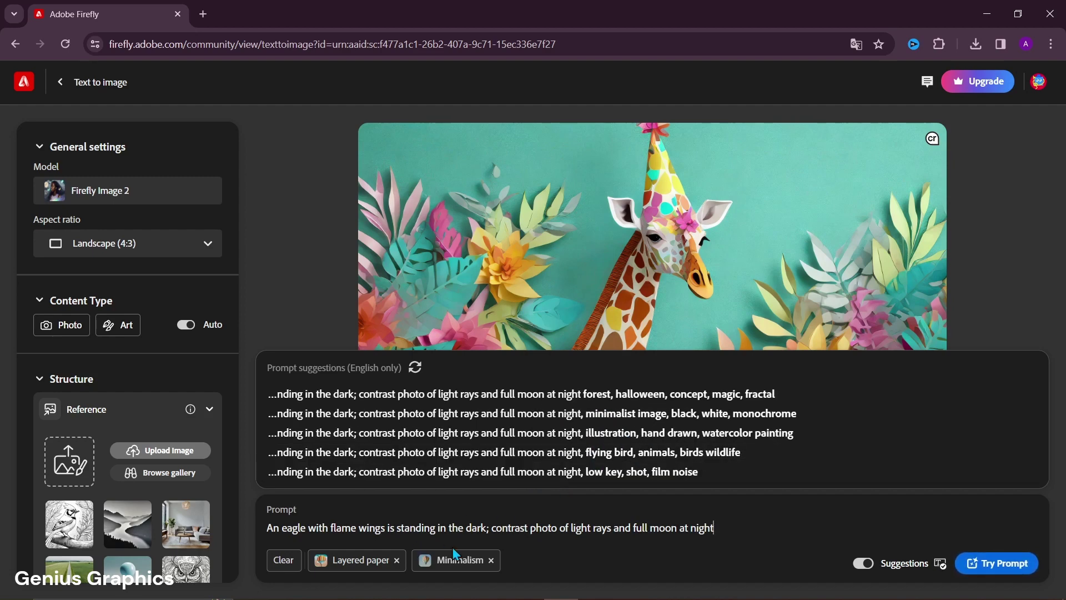
Upload the EAGLE REF. image as the structure reference and accept the upload terms
scroll(155, 405, down, 1)
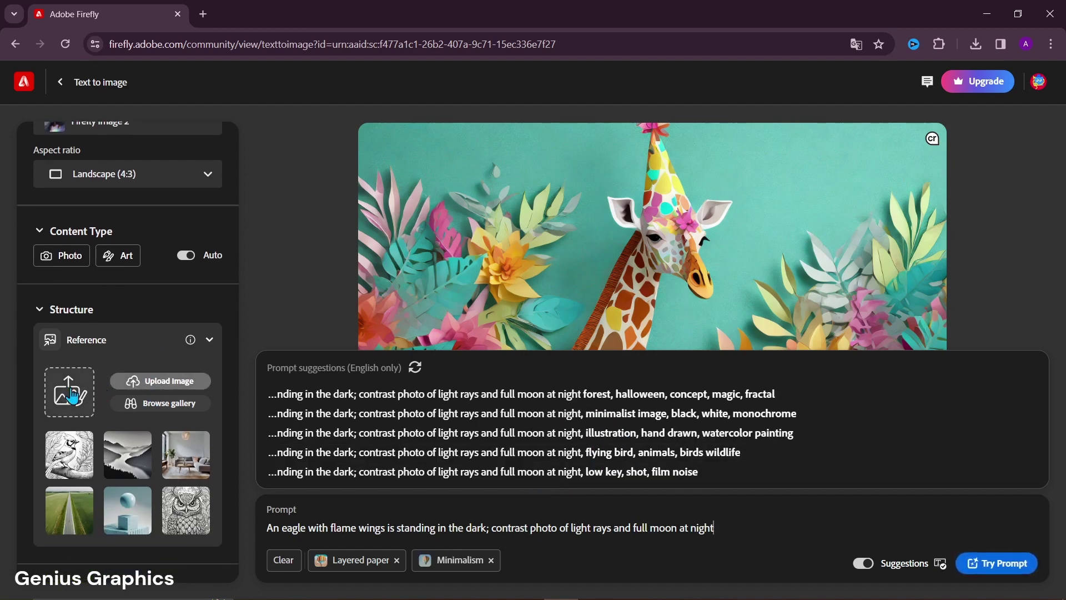
click(146, 381)
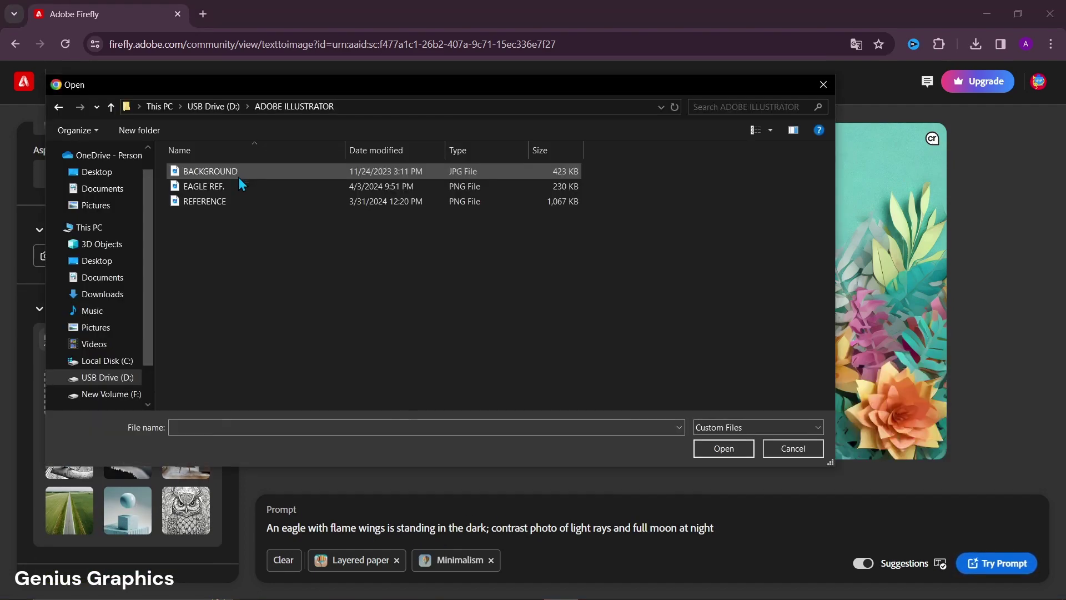
click(208, 188)
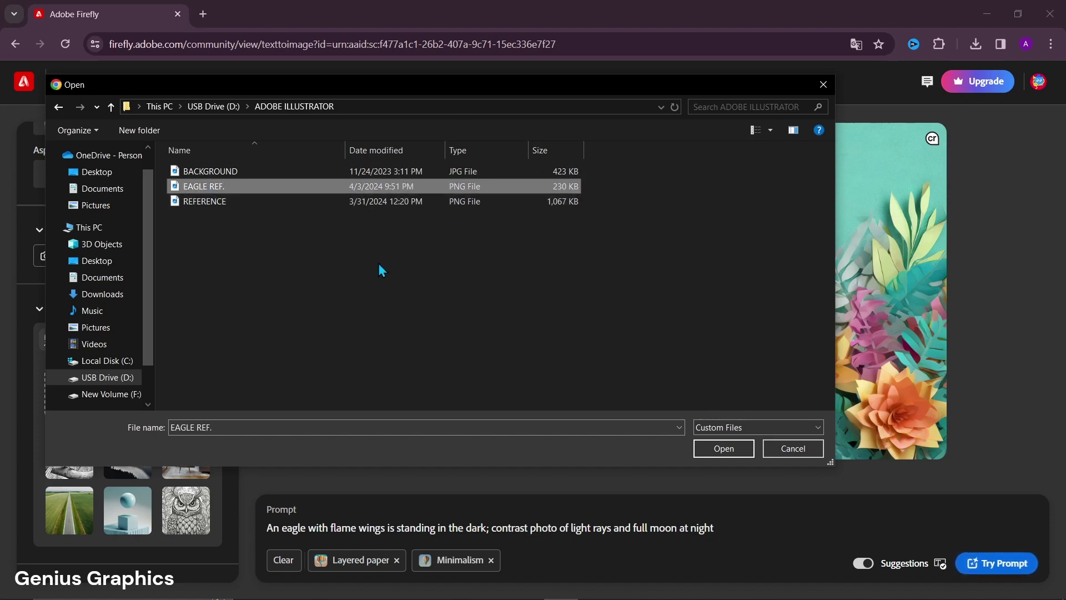
click(724, 448)
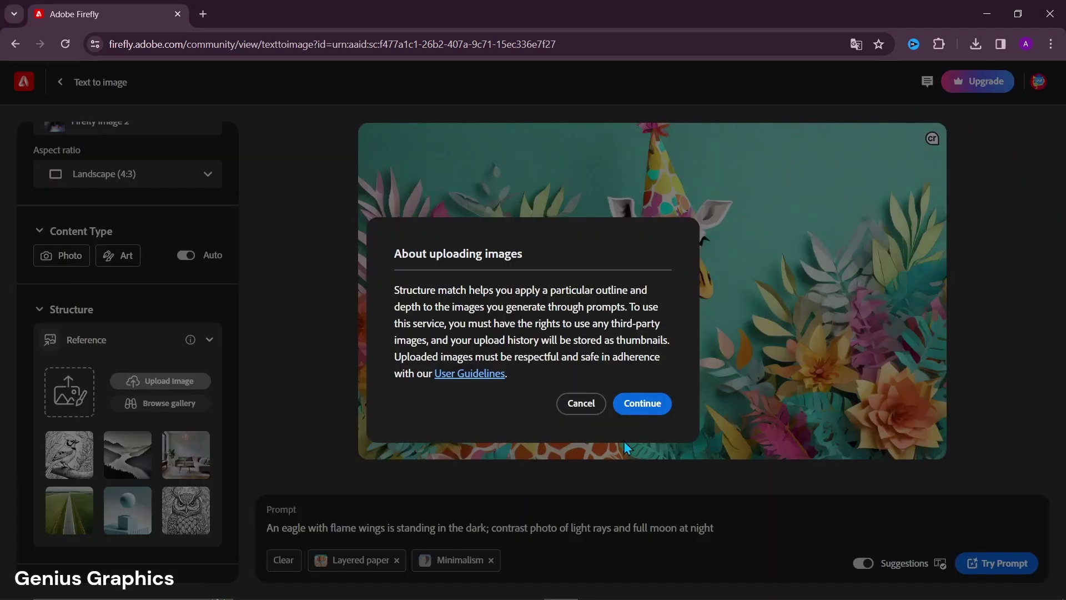
click(643, 404)
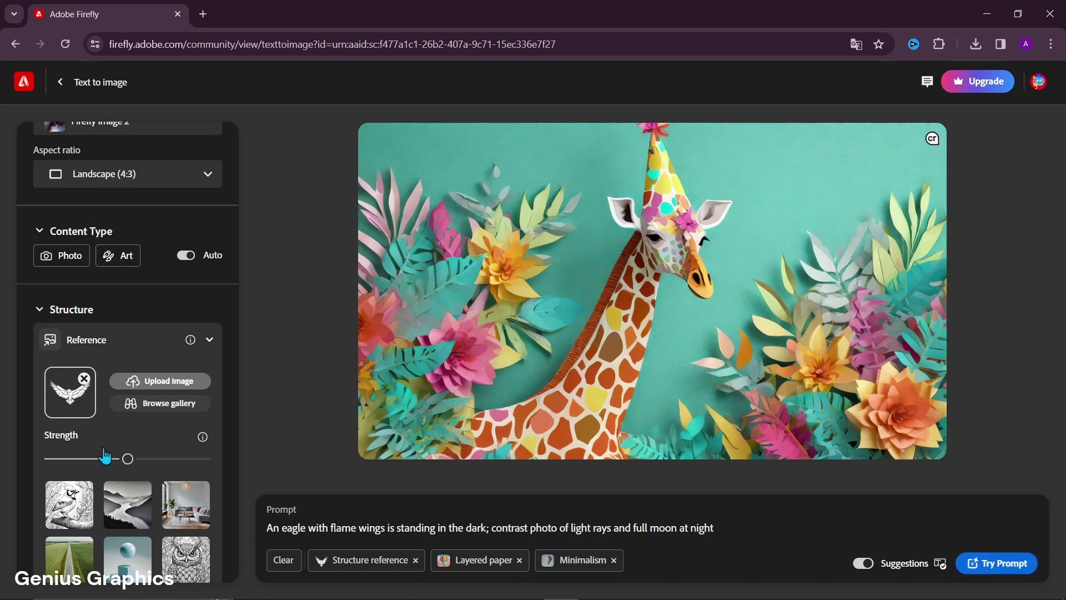
Raise the structure reference strength to its maximum and the style's visual intensity to about three quarters
click(128, 458)
drag(192, 471, 221, 470)
scroll(142, 469, down, 5)
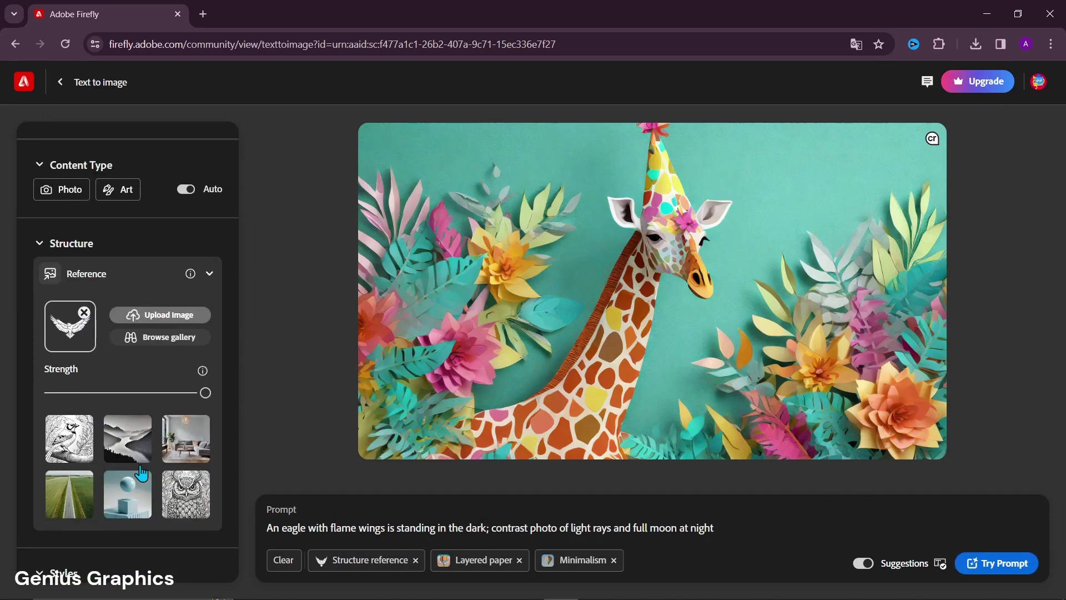
scroll(142, 470, down, 3)
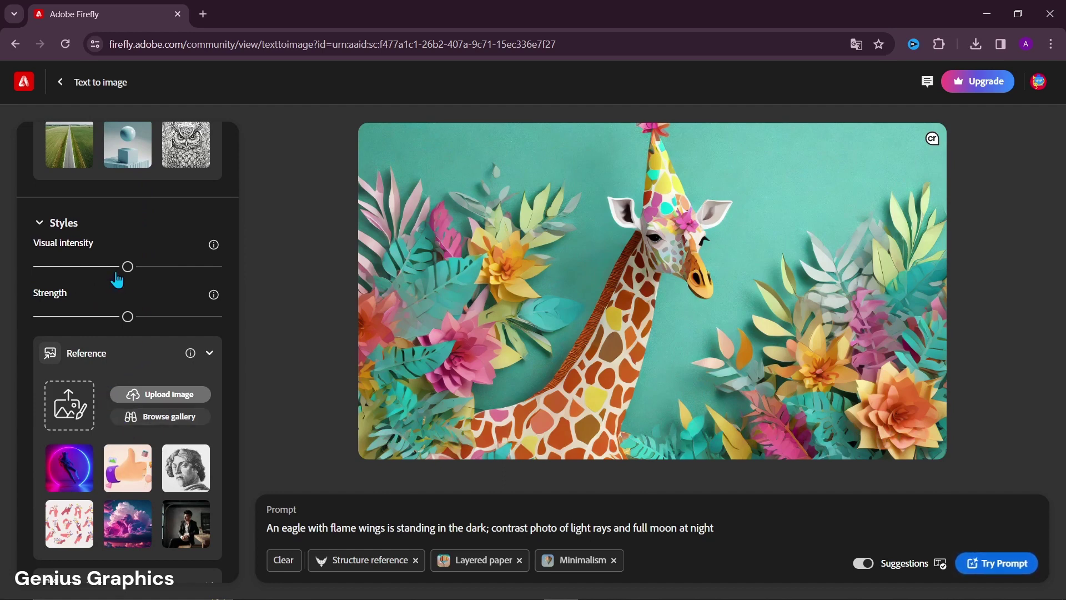
drag(131, 272, 172, 267)
Add the Pop art and Psychedelic wonderland effects from the Themes category
scroll(145, 293, down, 1)
scroll(148, 297, down, 2)
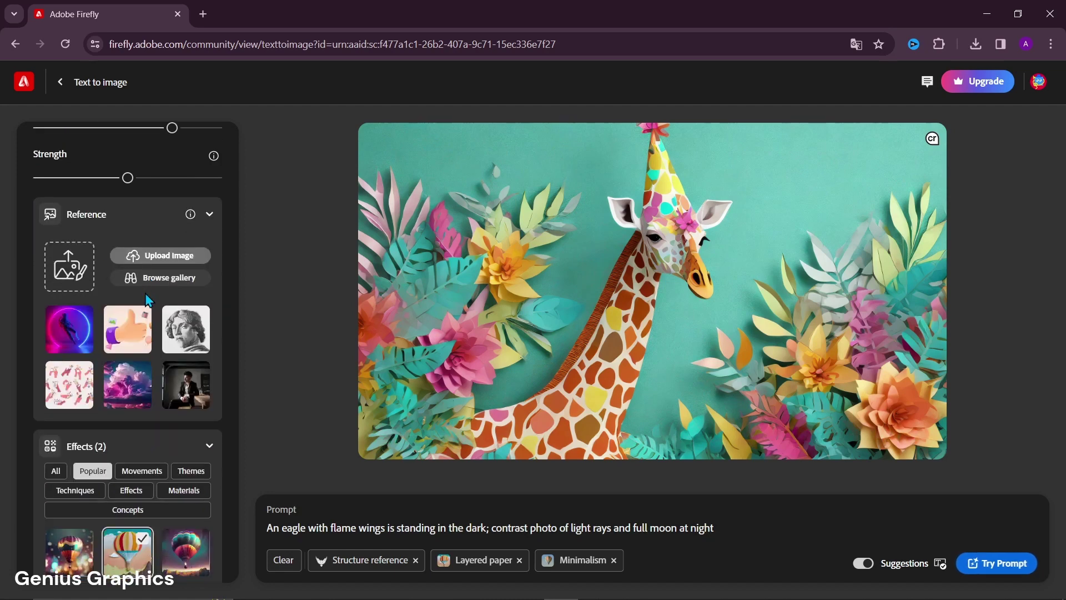
scroll(143, 340, down, 1)
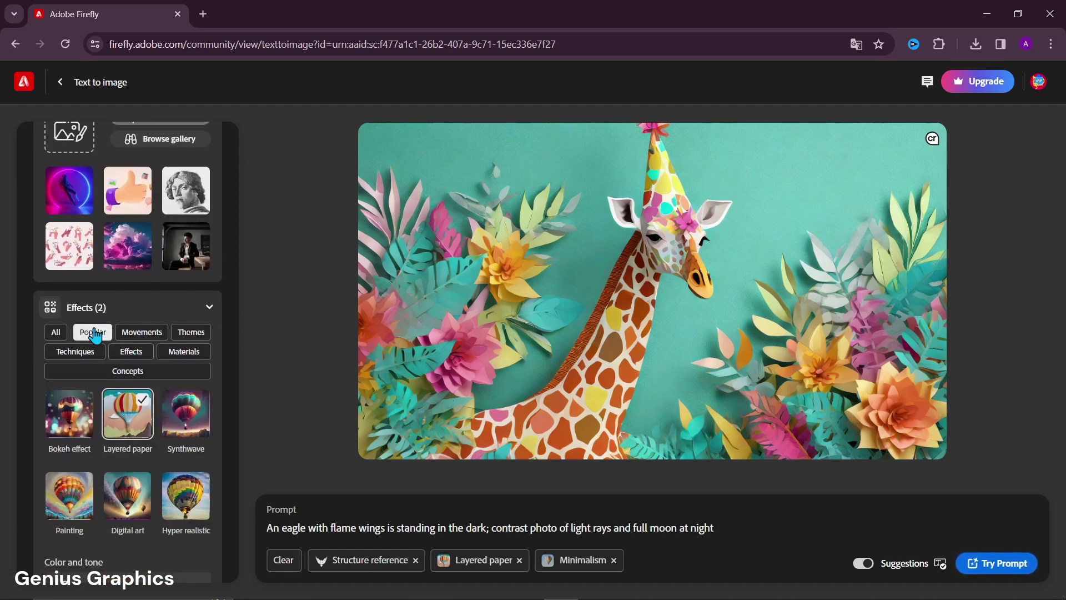
click(189, 333)
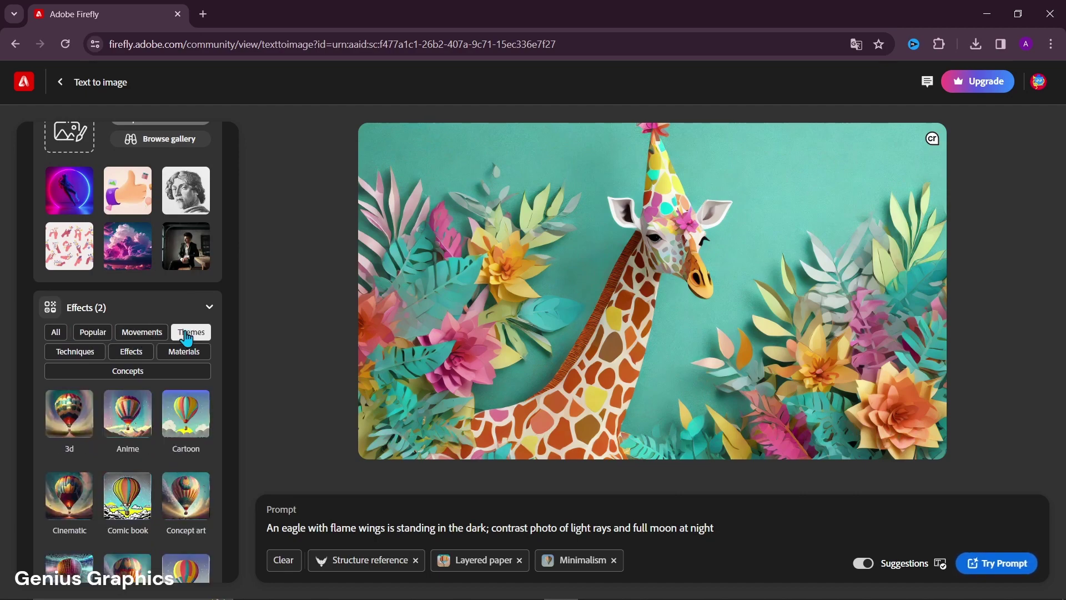
scroll(143, 389, down, 1)
scroll(143, 417, down, 2)
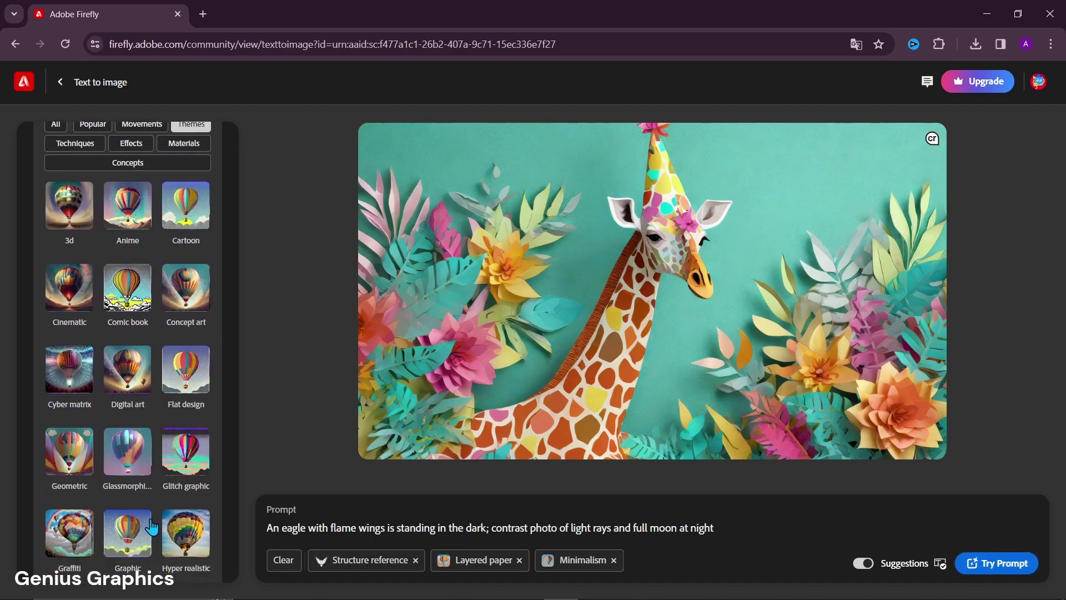
scroll(150, 500, down, 4)
scroll(149, 522, down, 3)
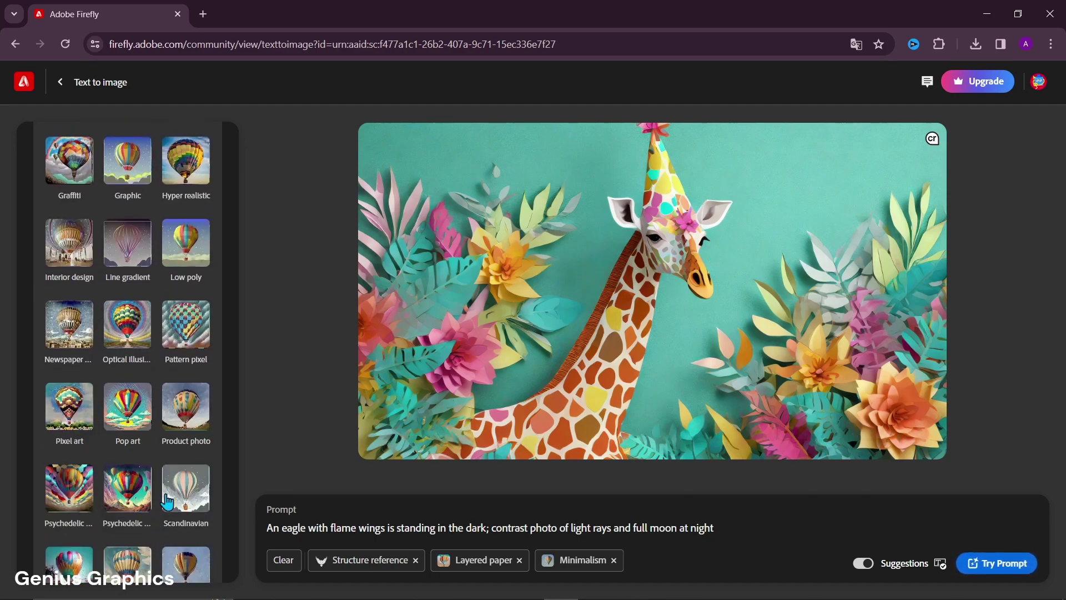
click(135, 383)
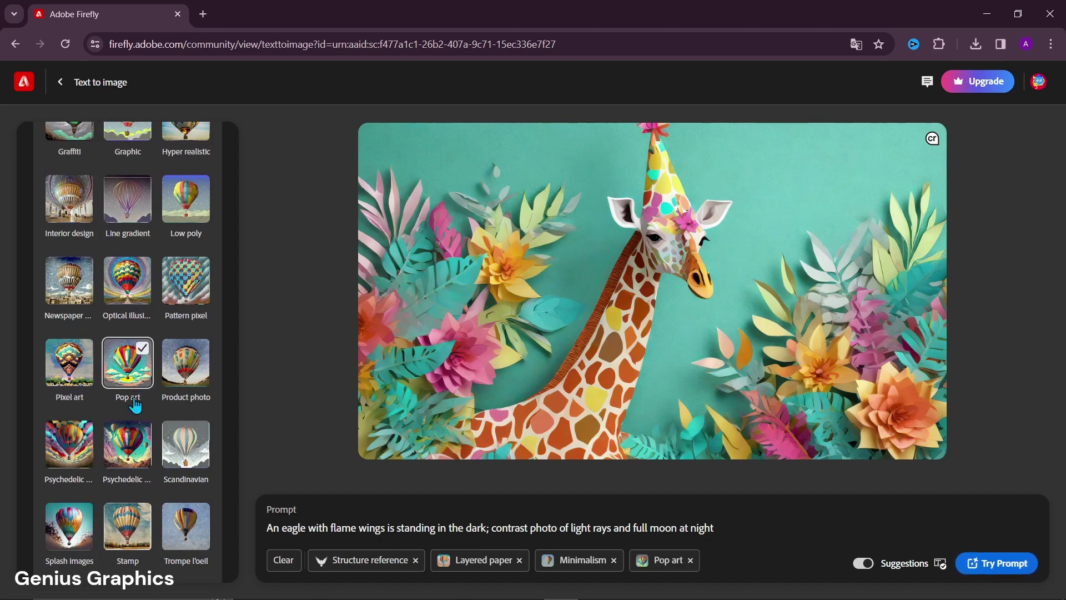
click(128, 460)
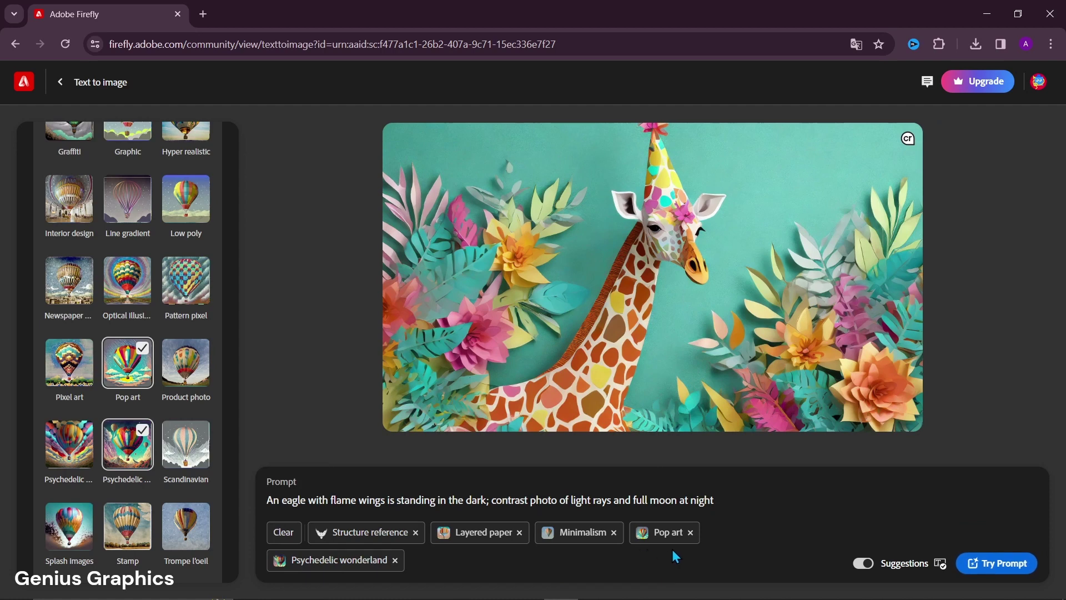
Remove the Structure reference, Layered paper and Minimalism keywords from the prompt
click(416, 532)
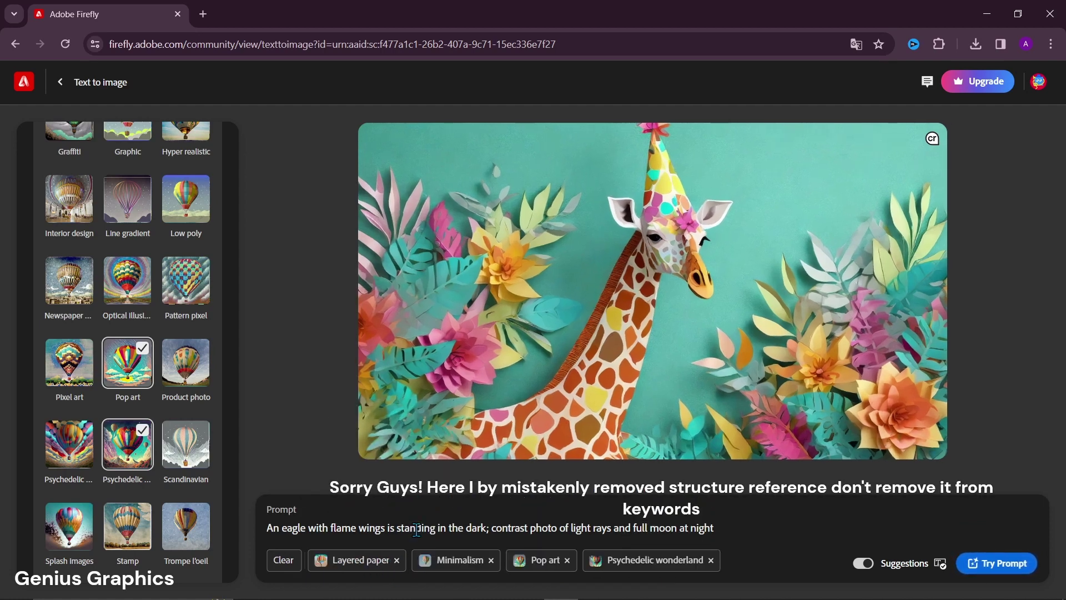
click(396, 560)
click(388, 560)
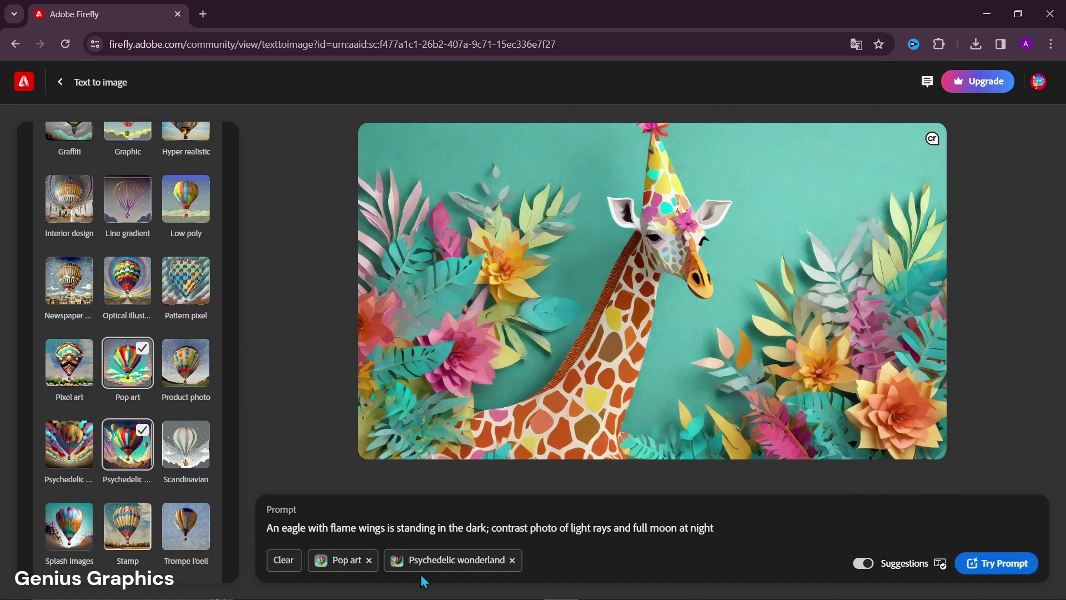
Add the Neon effect from the Effects category to the prompt's styles
scroll(218, 476, up, 12)
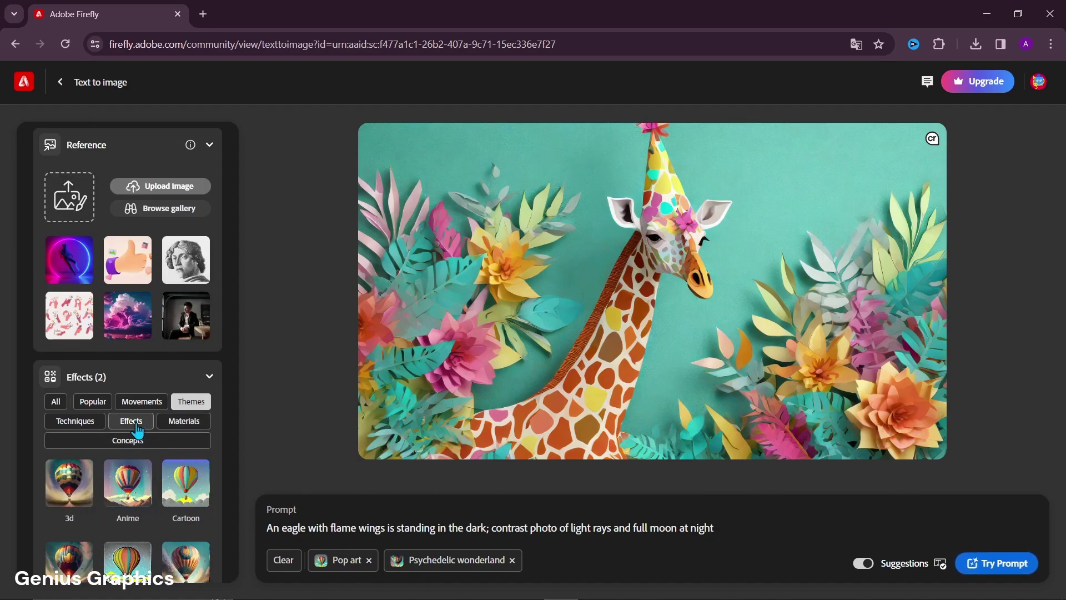
click(133, 422)
scroll(139, 428, down, 5)
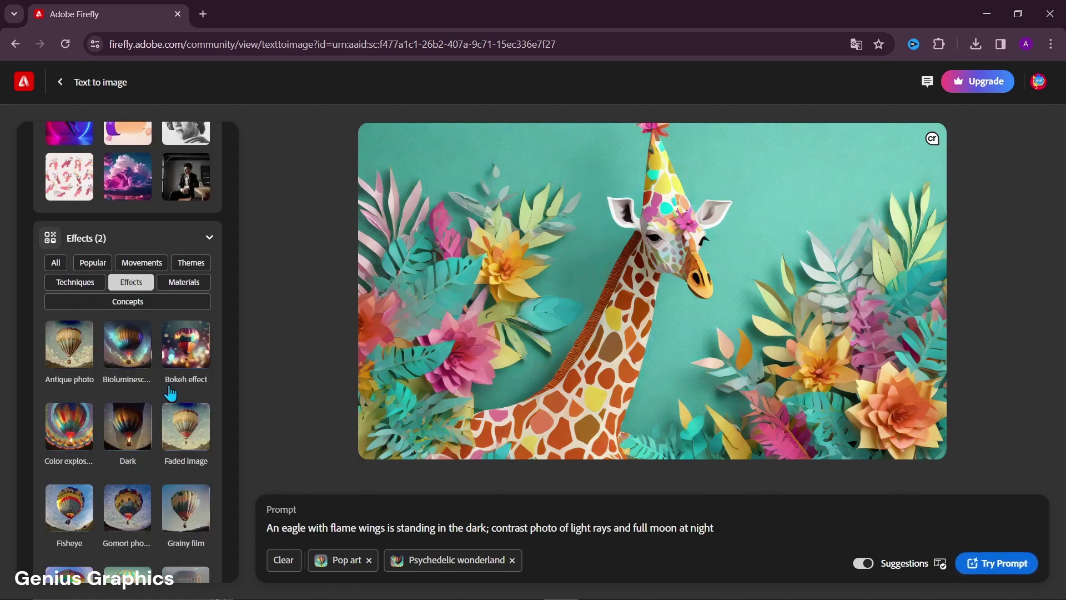
scroll(162, 419, down, 1)
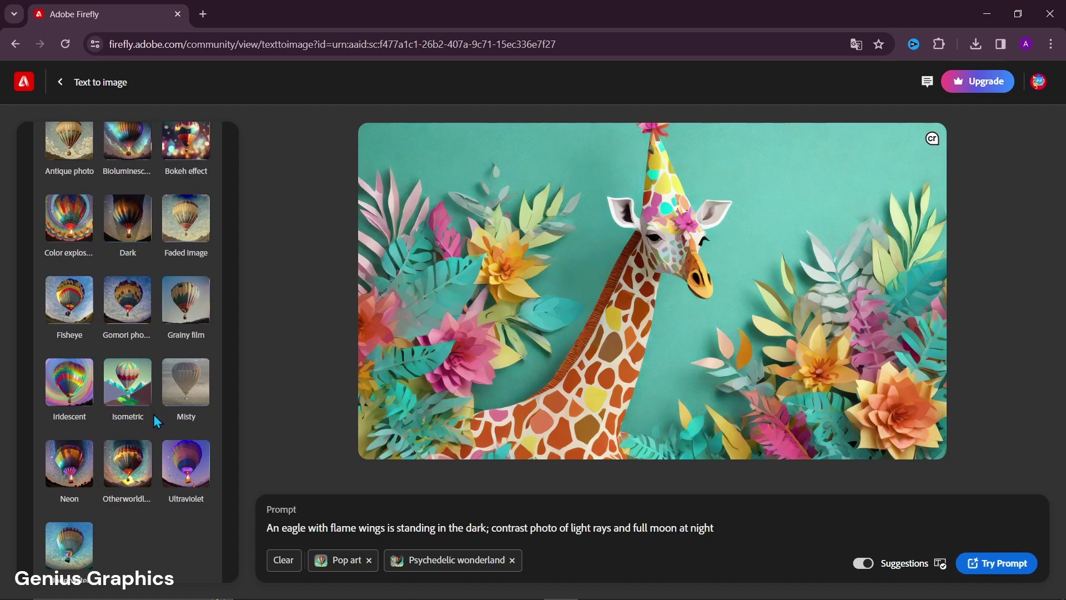
click(71, 471)
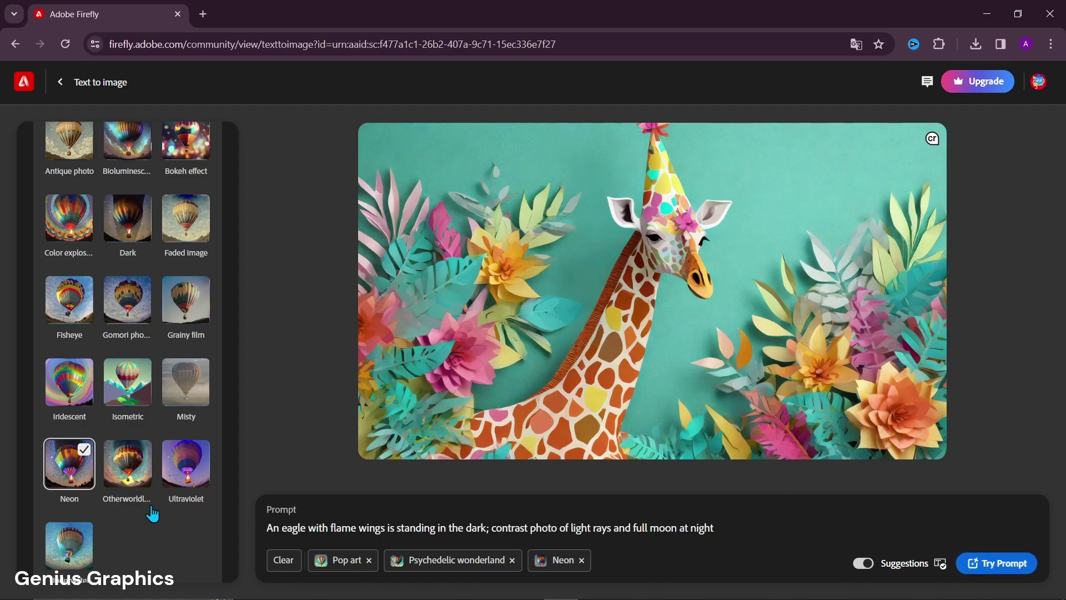
Set the color and tone to Vibrant colors and the lighting to Studio light
scroll(152, 511, up, 5)
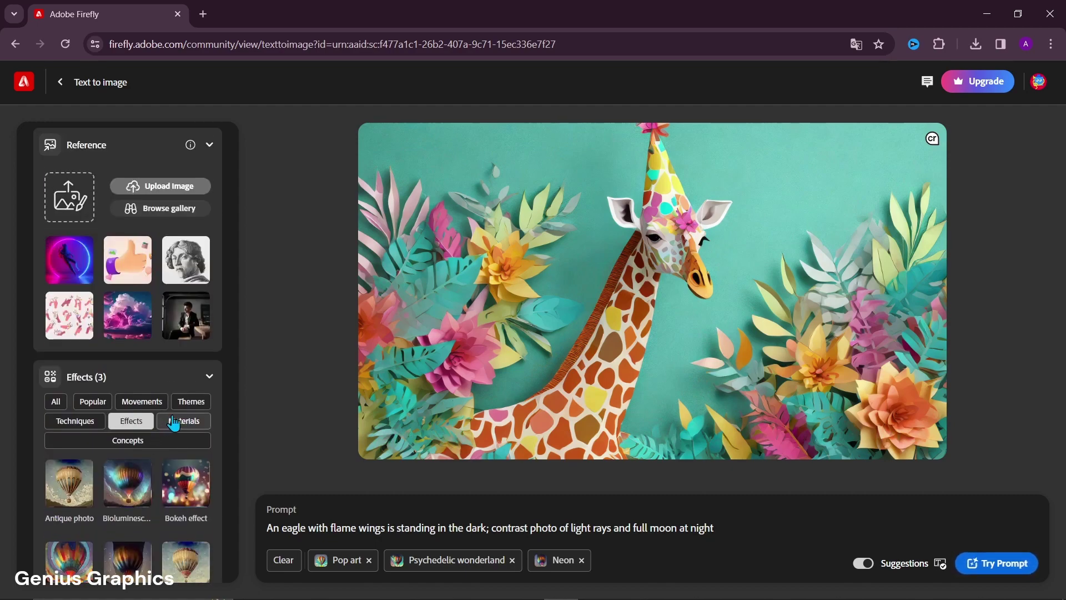
scroll(143, 450, down, 2)
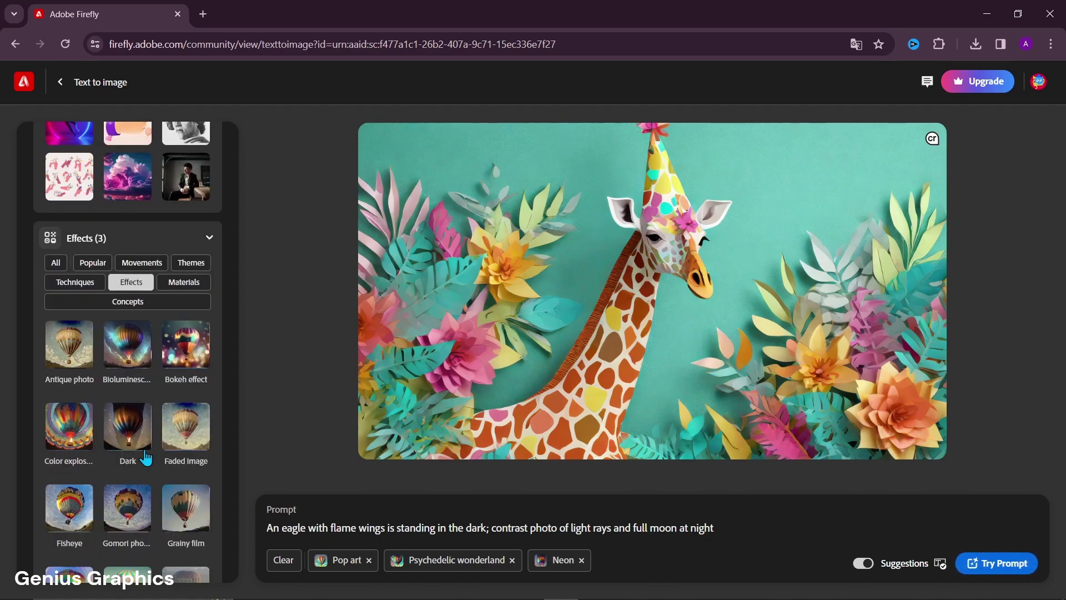
scroll(145, 456, down, 6)
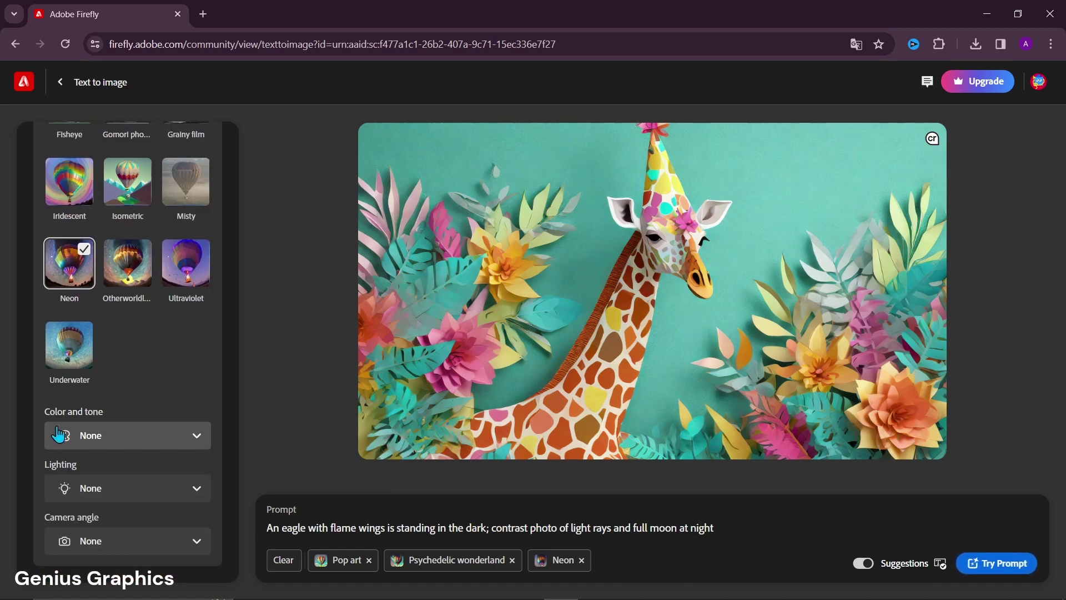
click(103, 441)
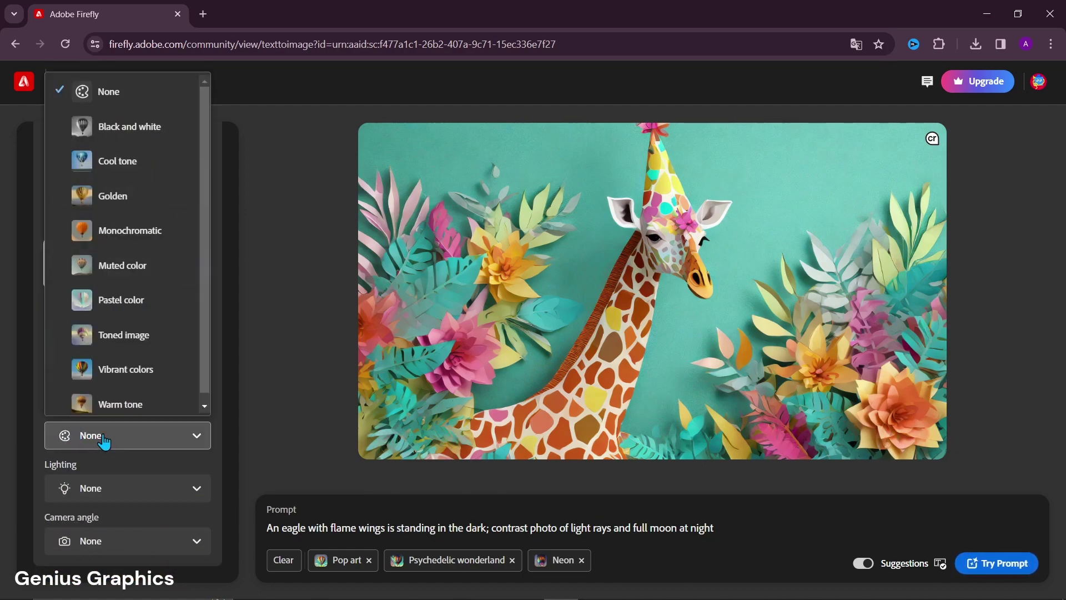
click(102, 379)
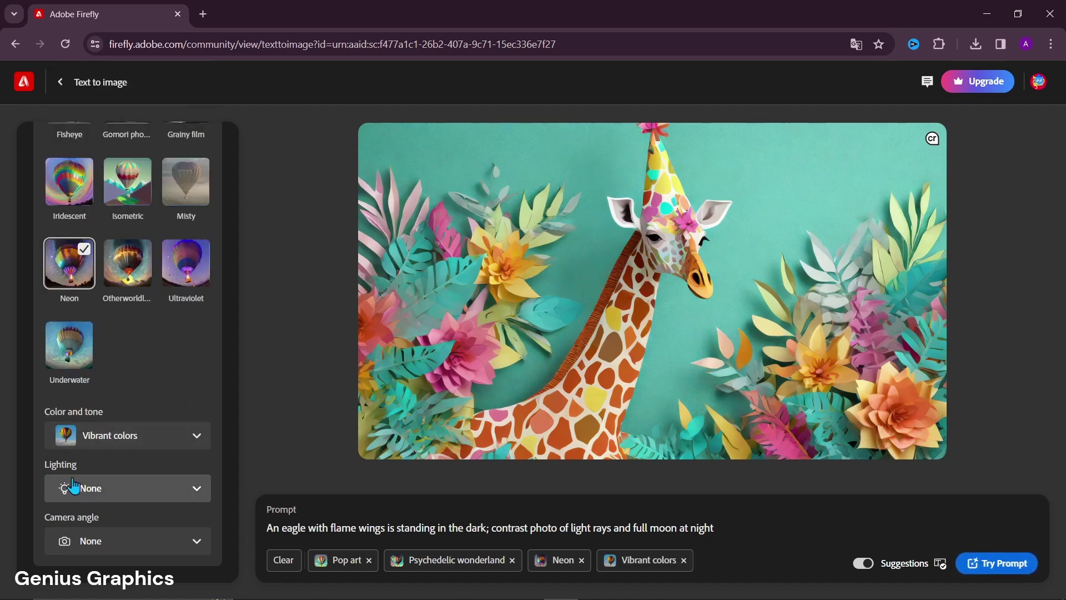
click(89, 495)
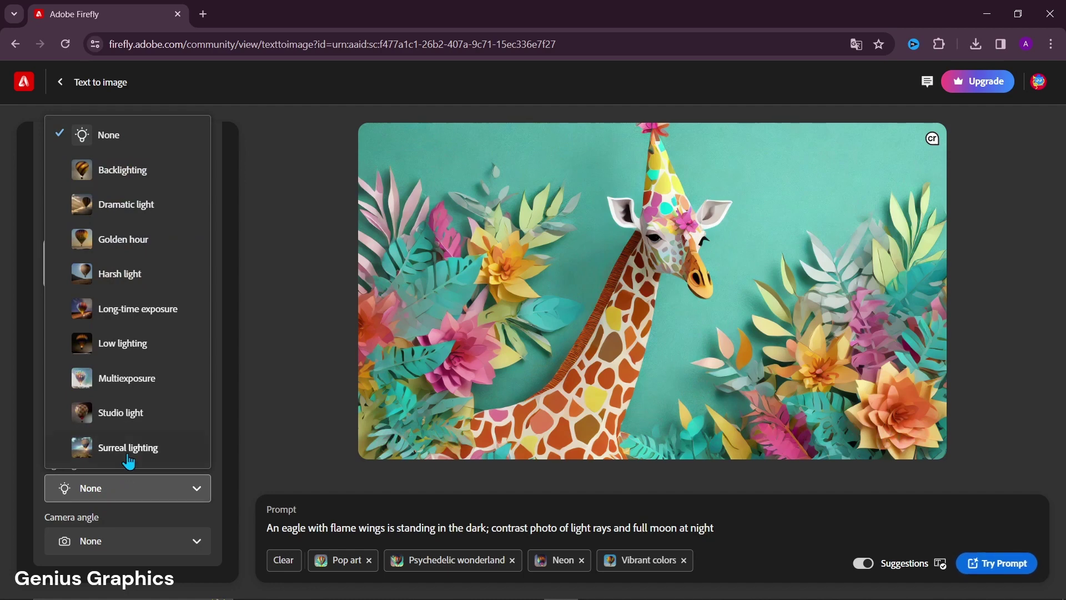
click(122, 423)
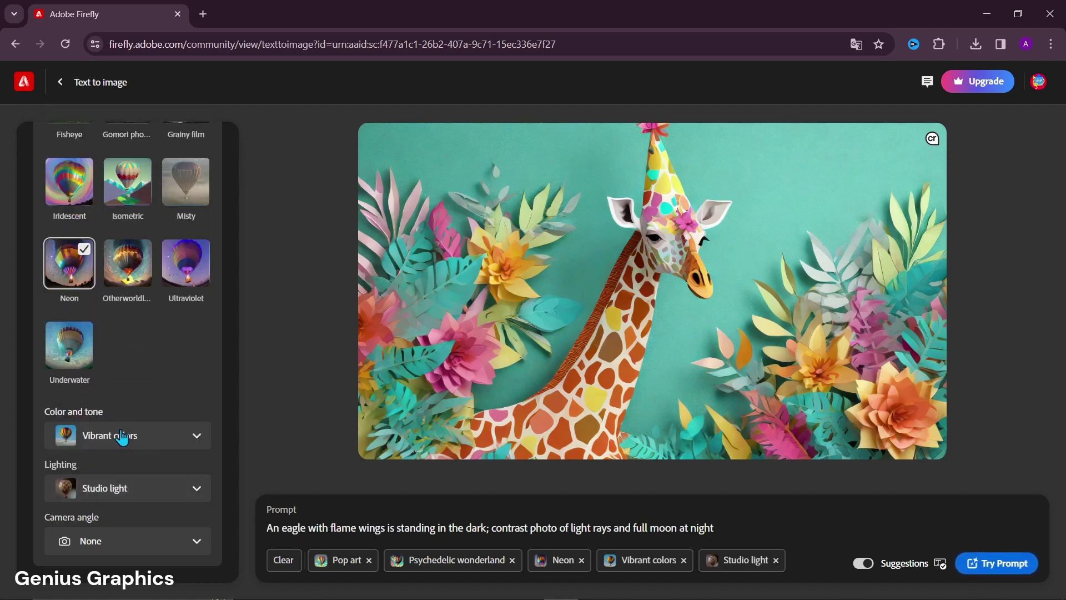
Set the camera angle to Wide angle and generate images from the eagle prompt
click(105, 542)
click(117, 502)
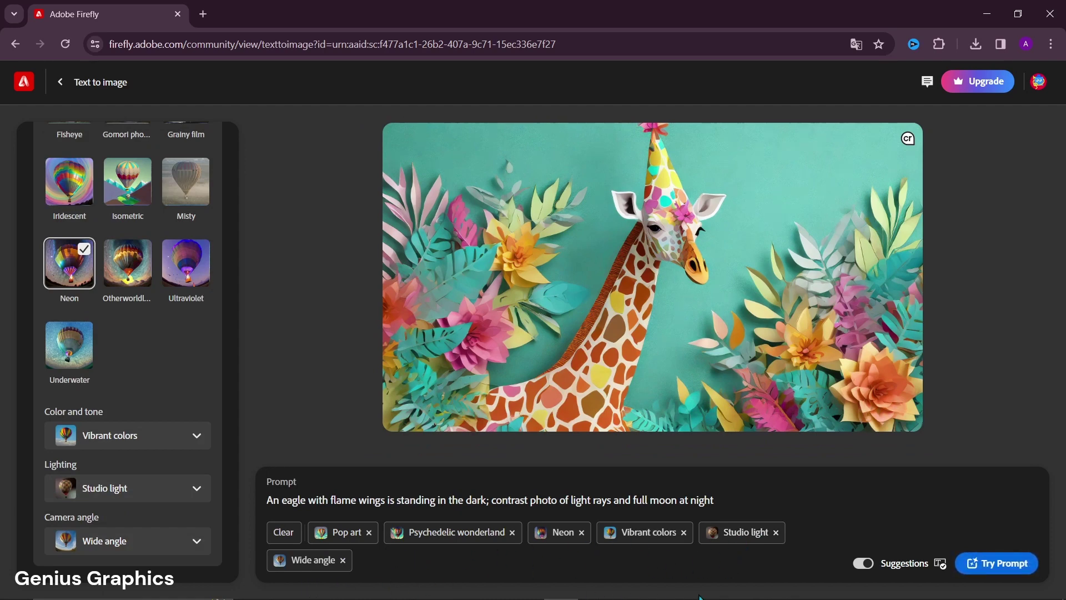
click(991, 572)
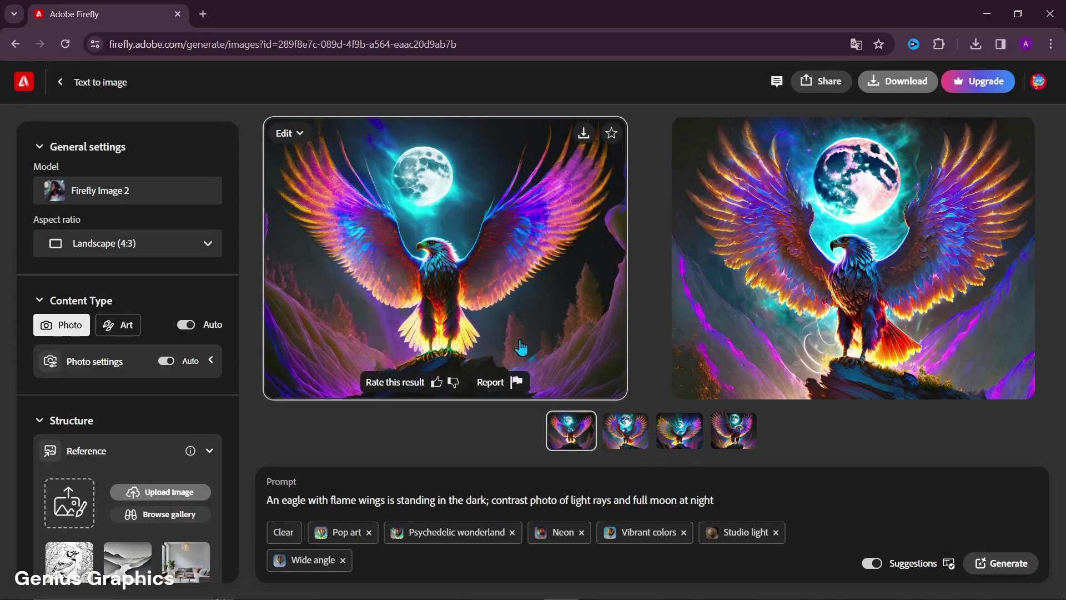
Examine each of the four generated eagle images in the enlarged view, from the first to the last, and close it
click(532, 378)
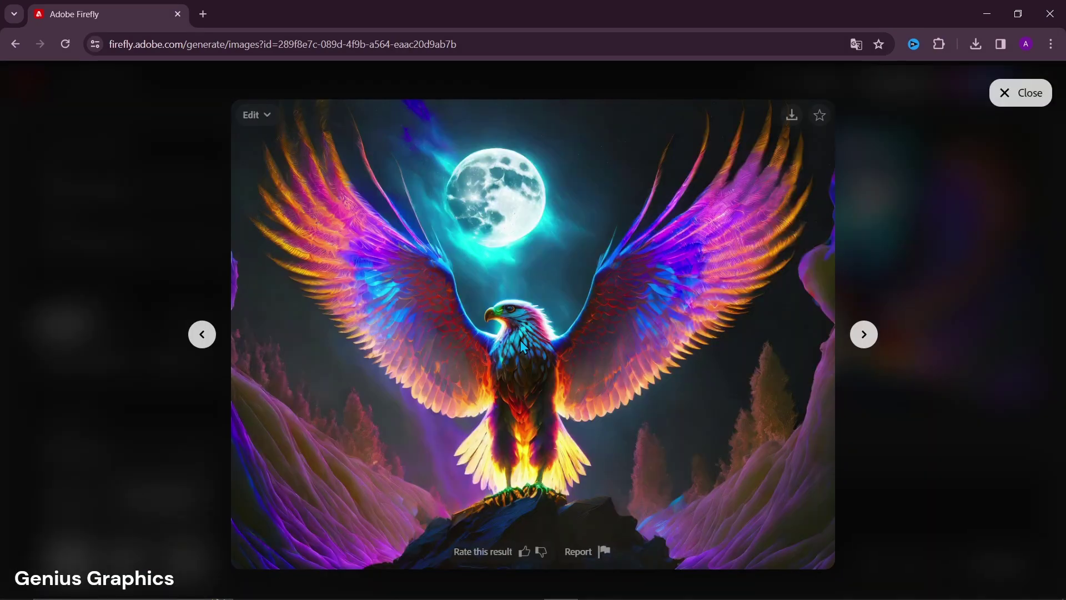
click(864, 334)
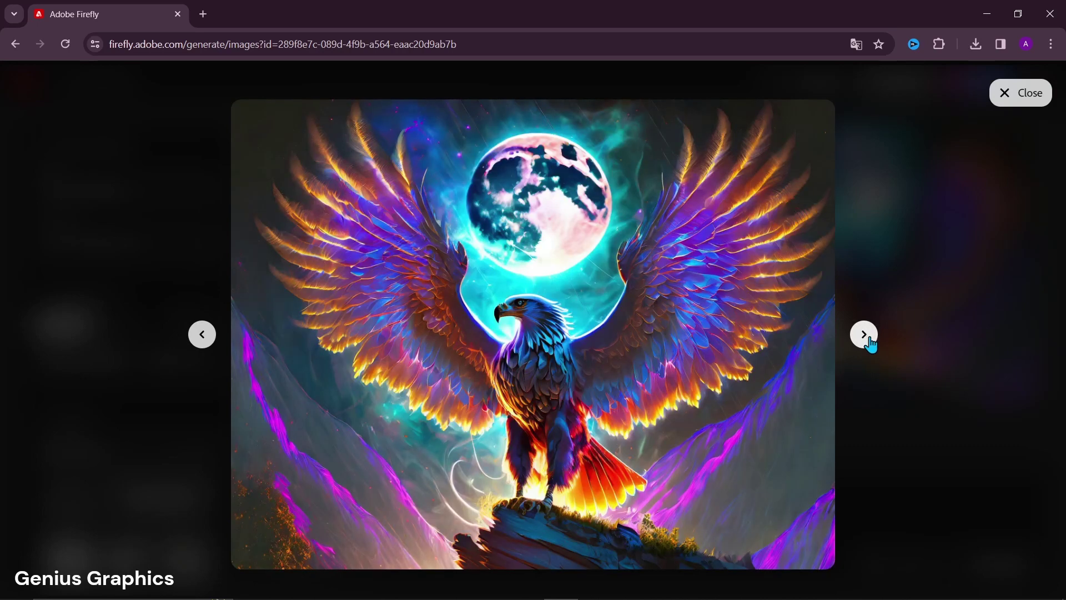
click(865, 341)
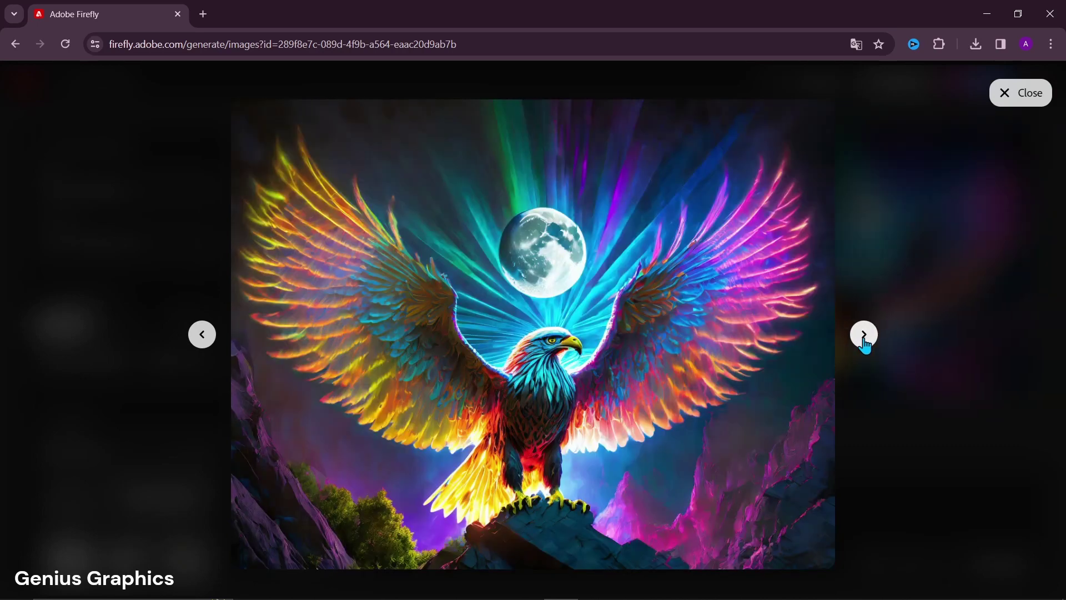
click(864, 340)
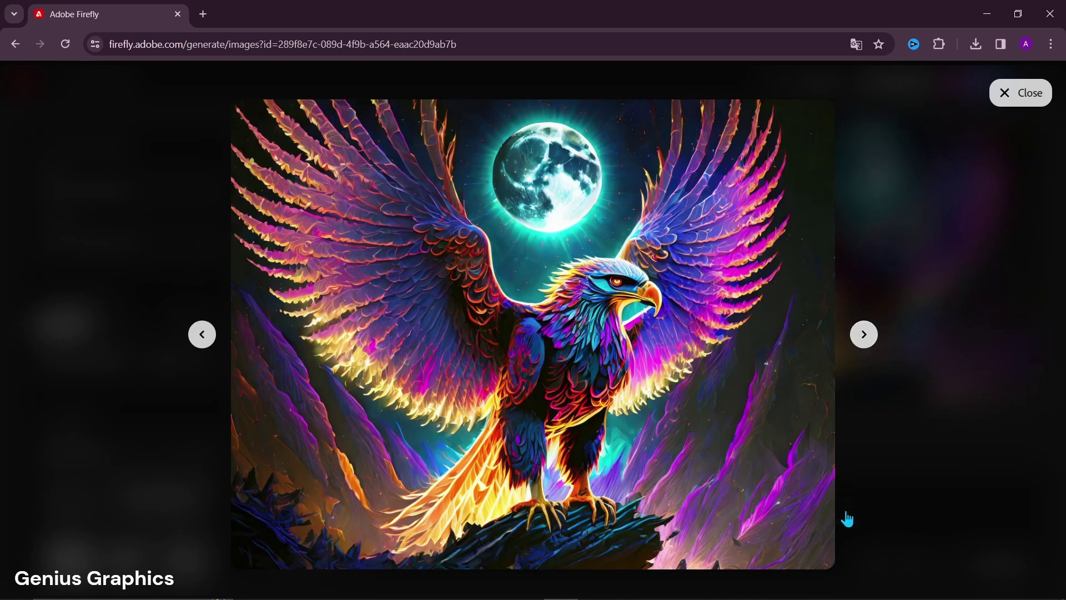
click(879, 516)
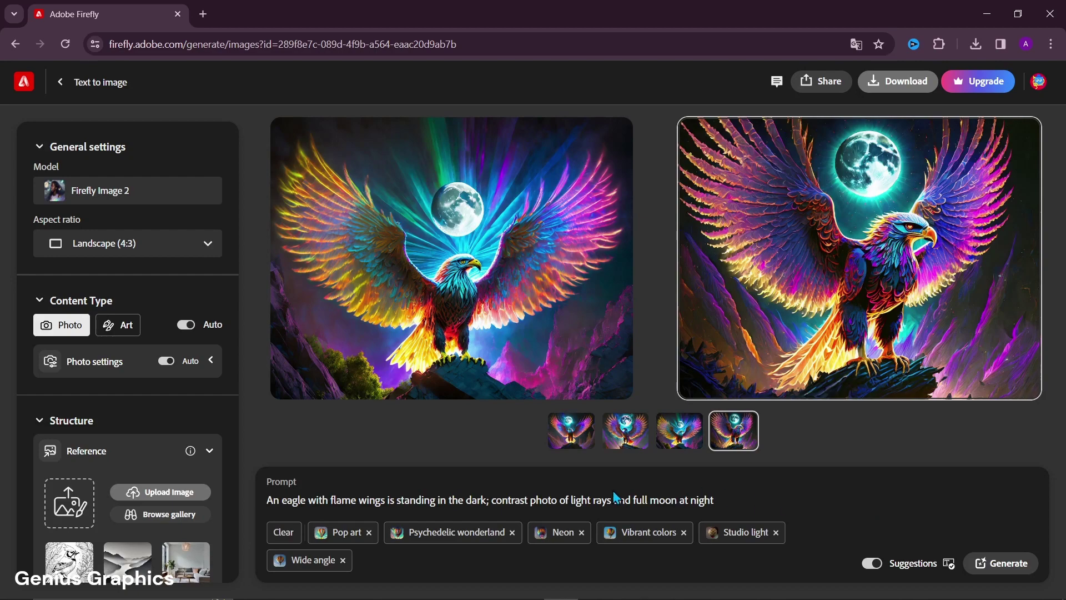
Download the second generated eagle image from its enlarged view, accepting that Content Credentials are applied
click(628, 440)
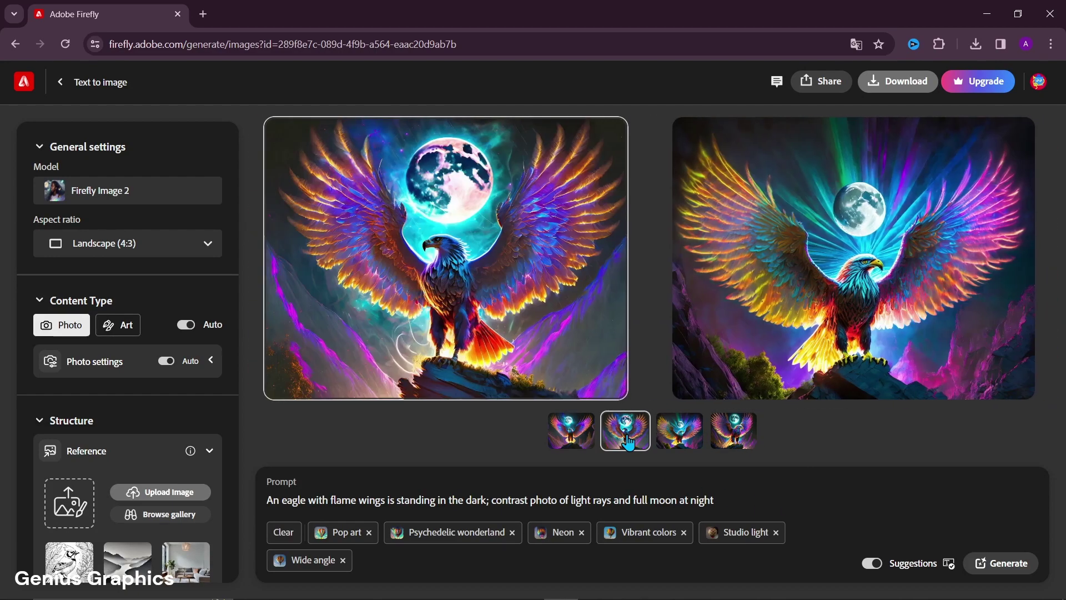
click(589, 383)
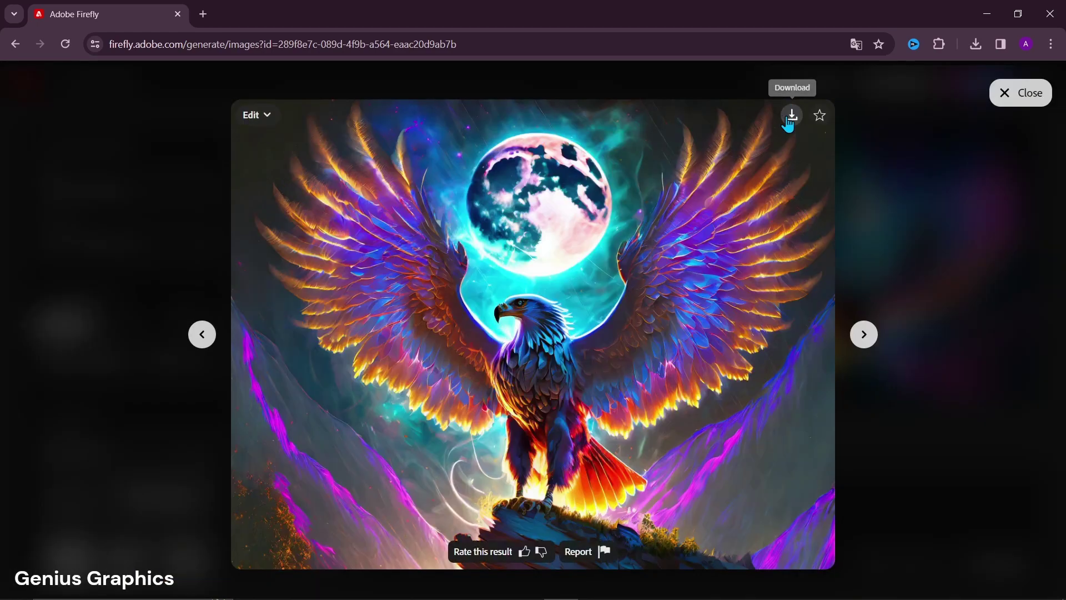
click(791, 116)
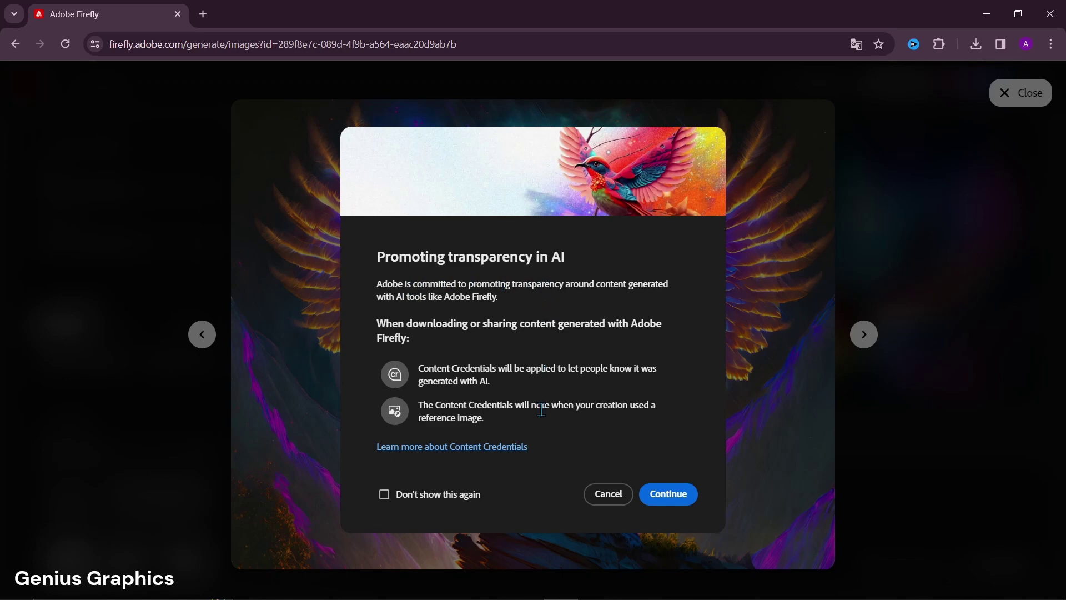
click(672, 496)
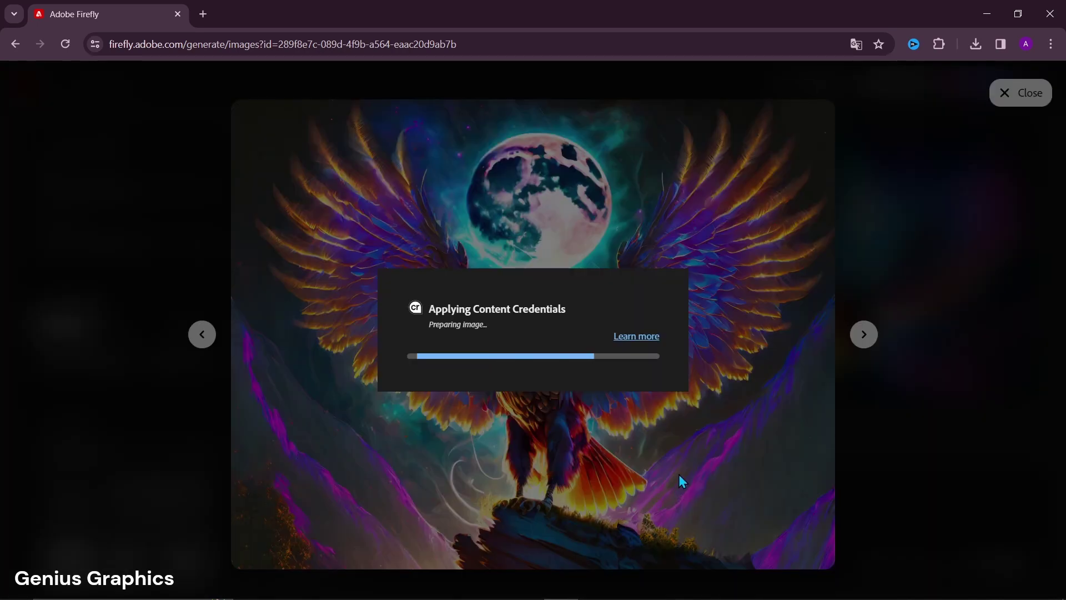